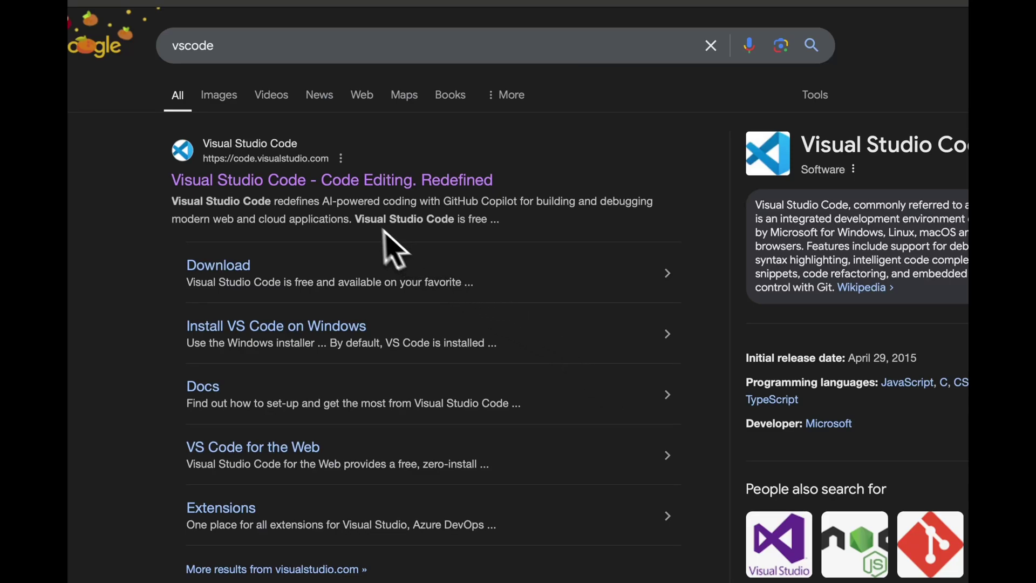
Step: Go to the Visual Studio Code site from Google results and download it for macOS
left_click(320, 187)
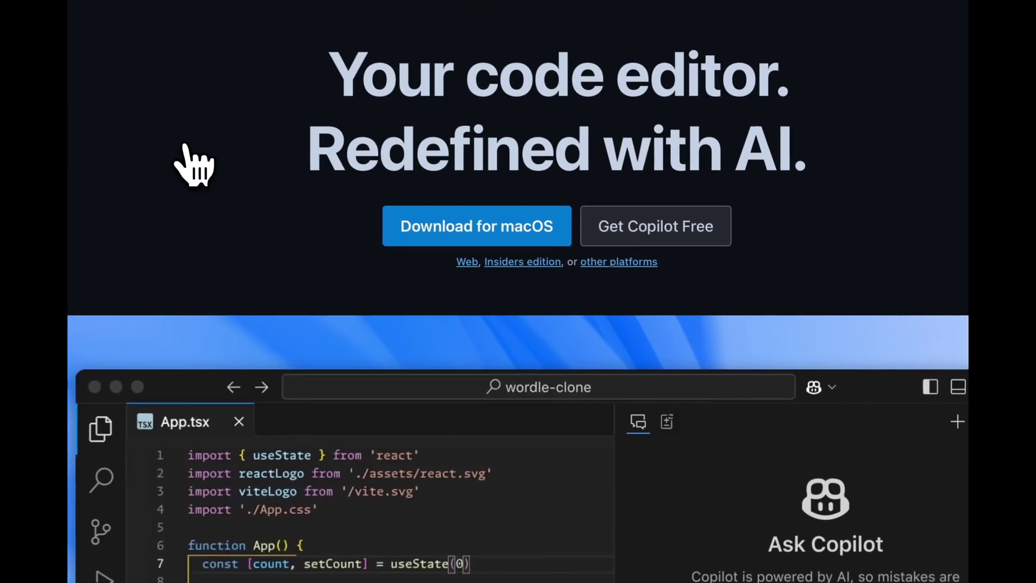
left_click(454, 225)
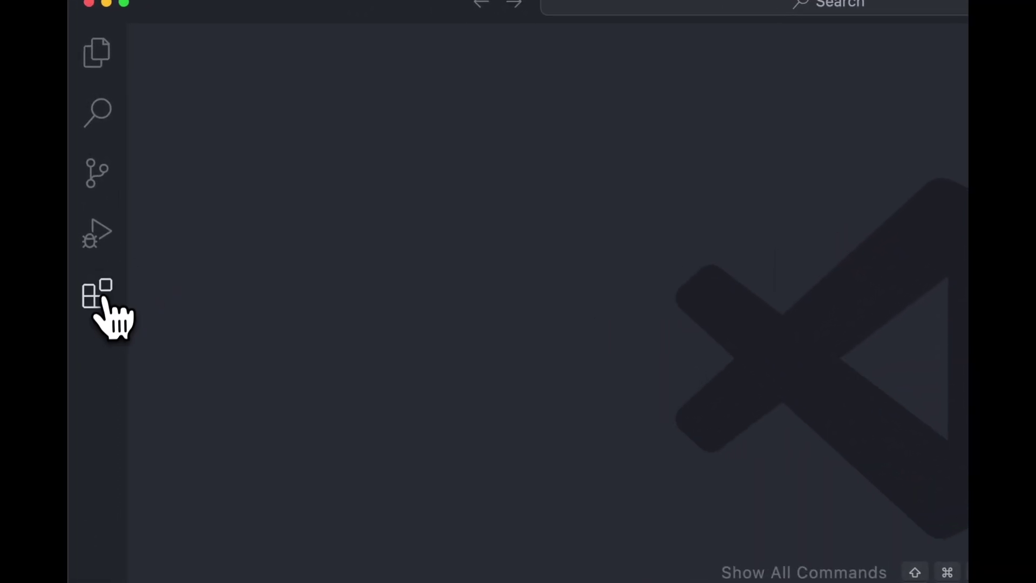
Step: Search the extensions marketplace for 'slint' and install the Slint extension
left_click(97, 298)
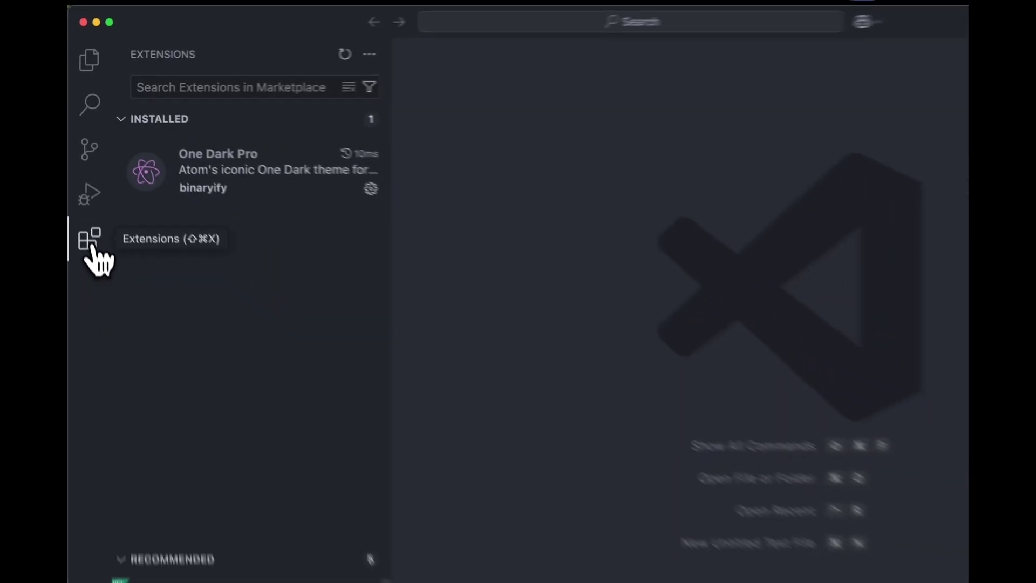
left_click(185, 88)
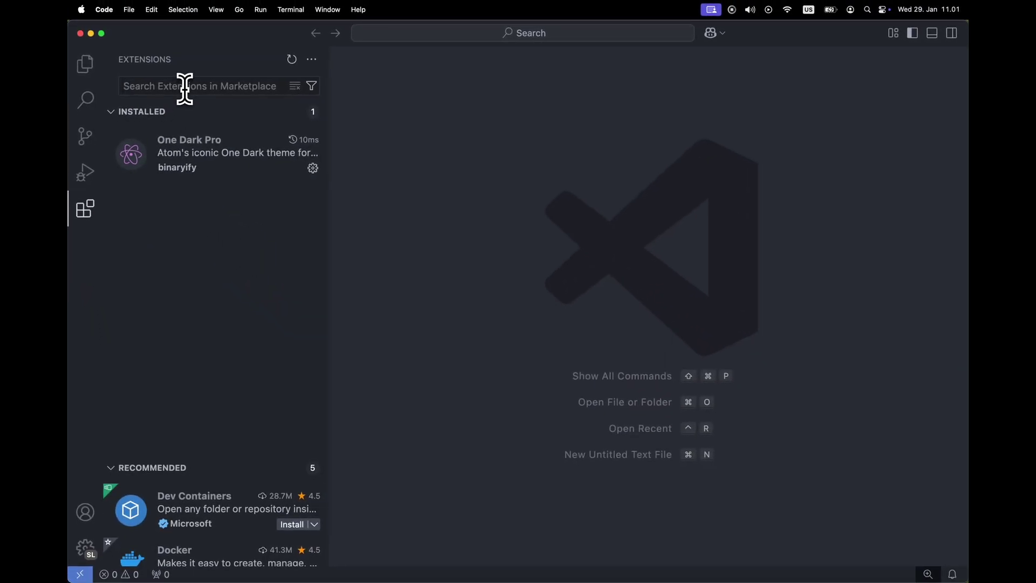
type("slint")
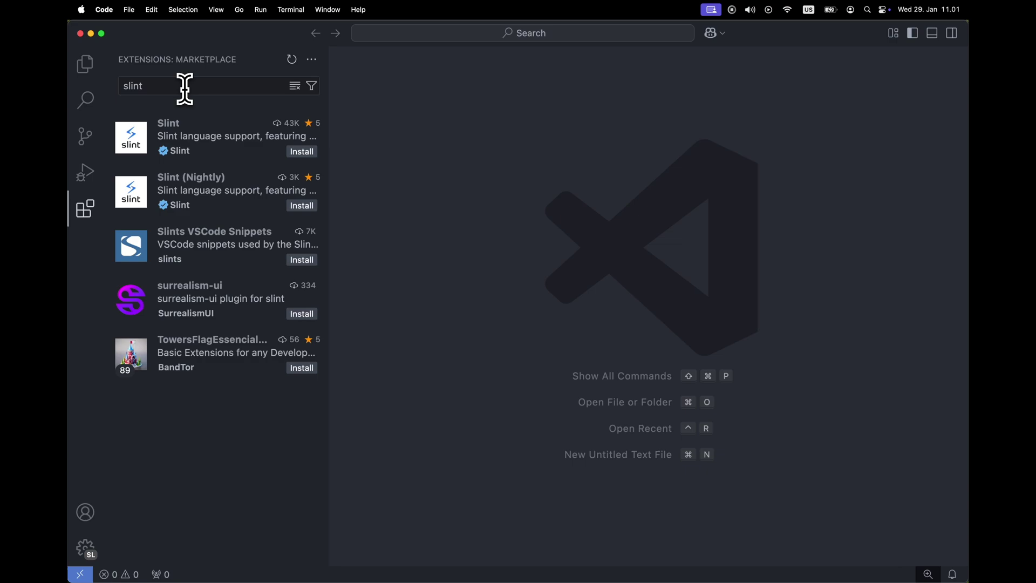
left_click(301, 152)
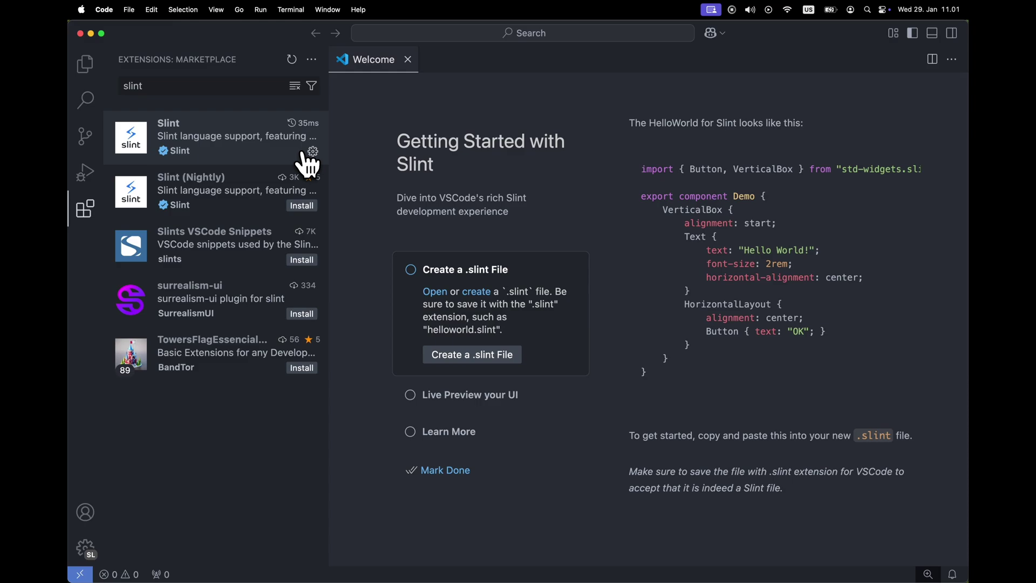
Step: Close the Slint welcome page and open a new Documents/first-project folder as the workspace
left_click(408, 59)
left_click(129, 9)
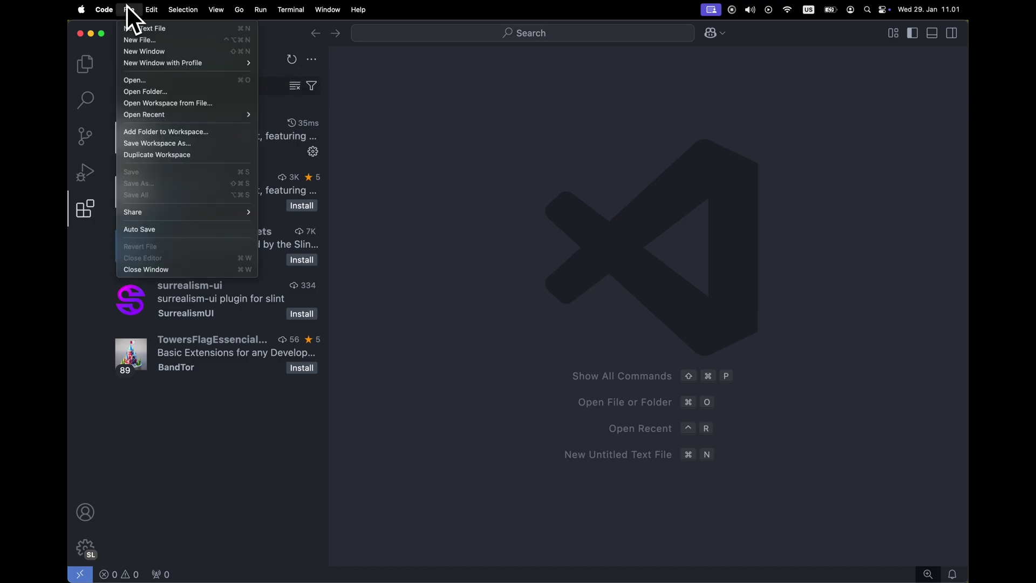
left_click(153, 91)
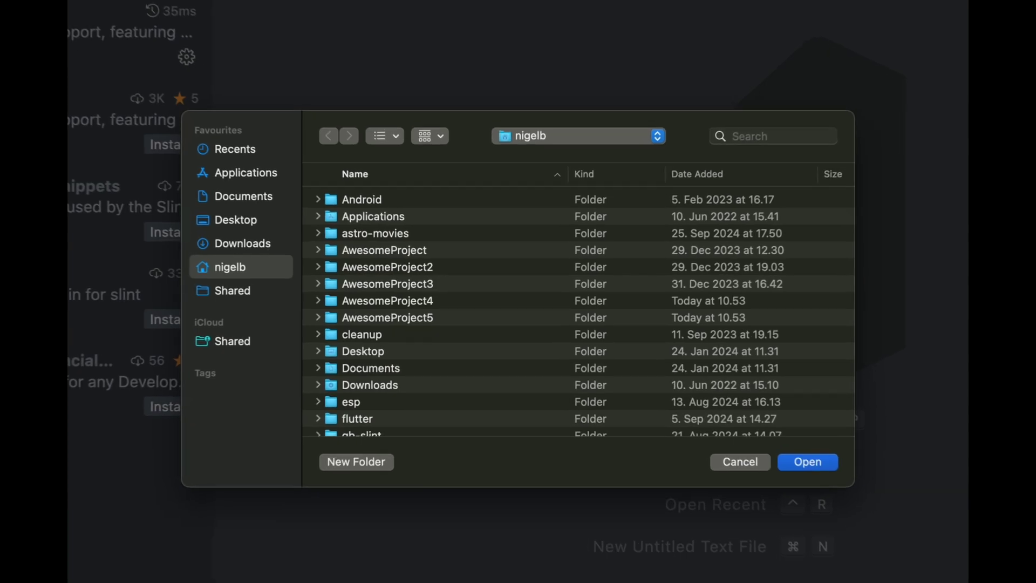
left_click(234, 197)
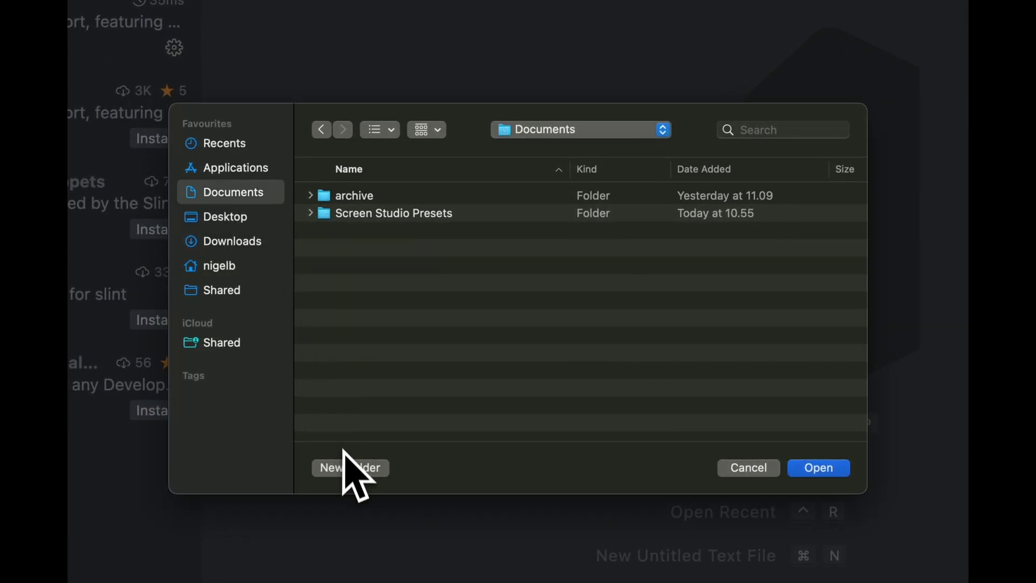
left_click(350, 469)
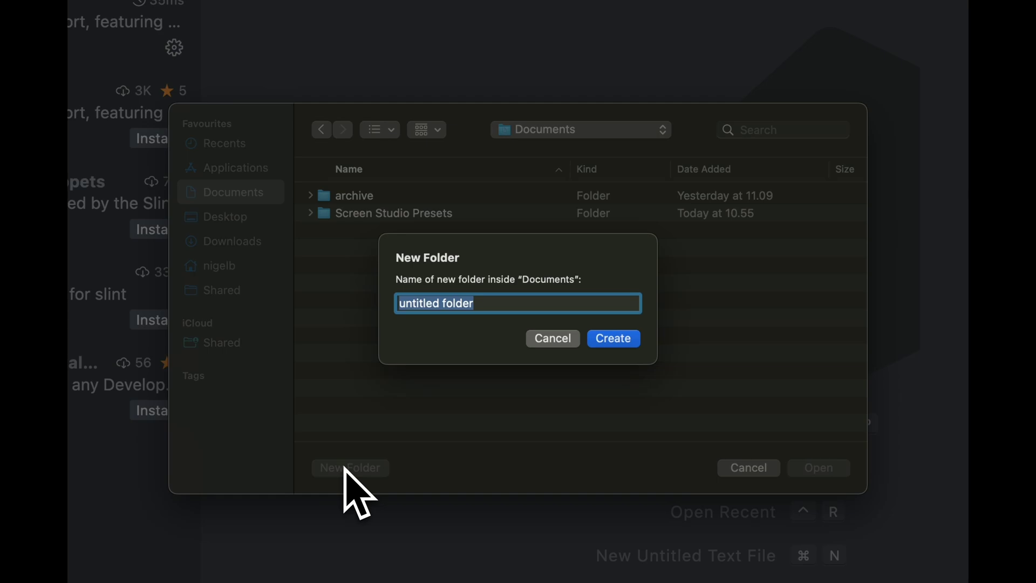
type("first-project")
key("Return")
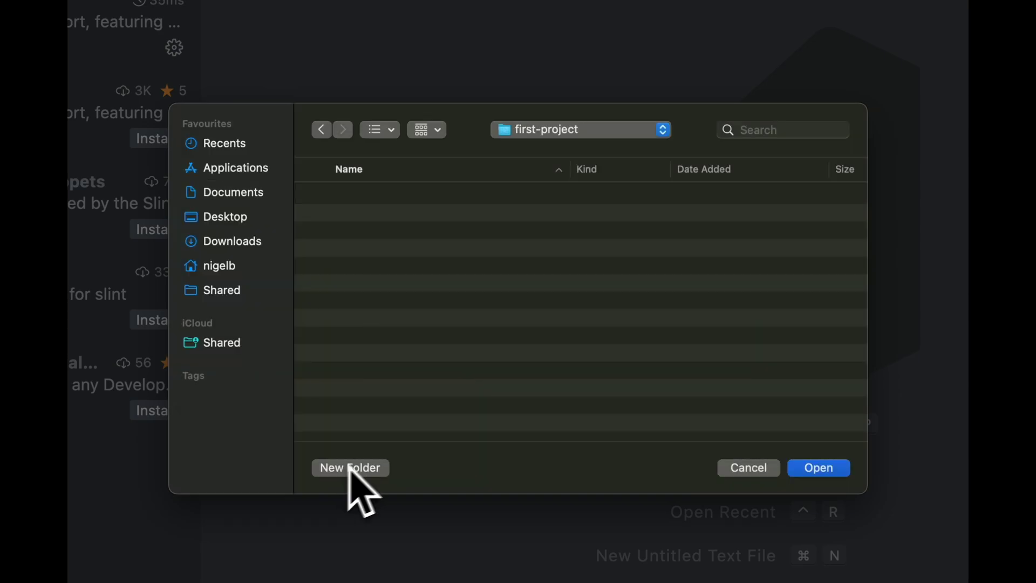
left_click(818, 467)
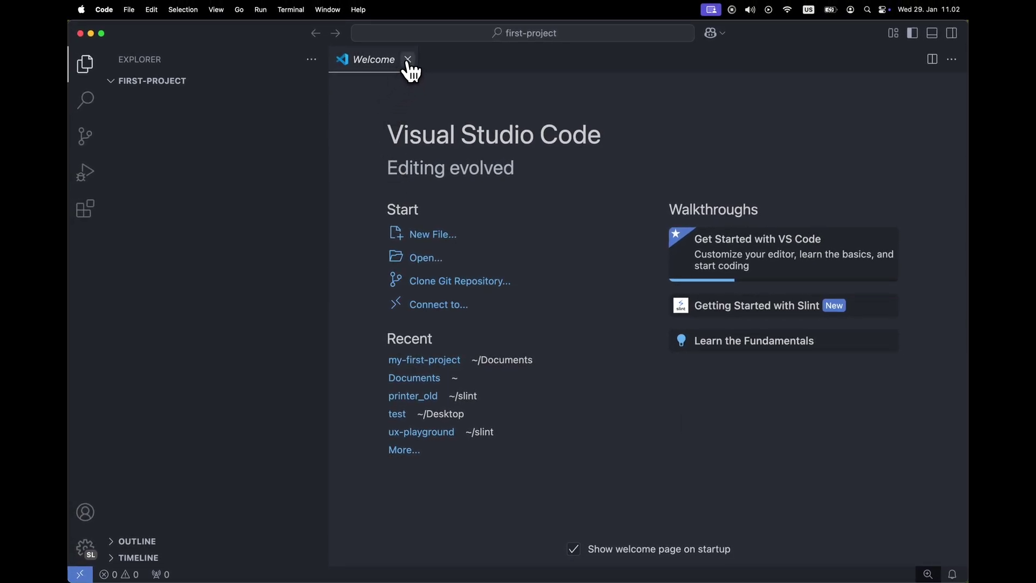
Step: Create start.slint in first-project and insert the 'Start with Hello World!' template
left_click(409, 59)
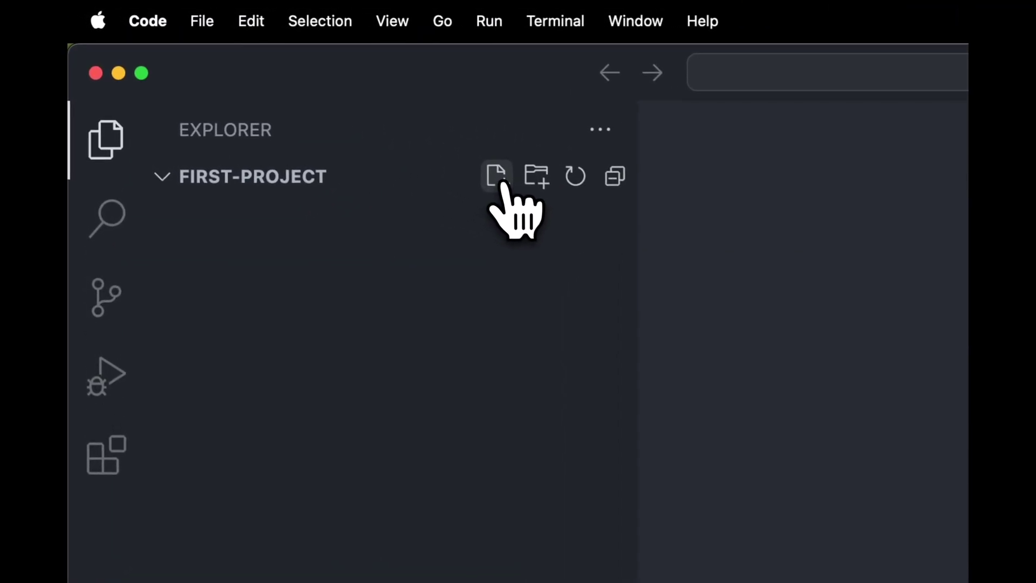
left_click(498, 180)
type("s")
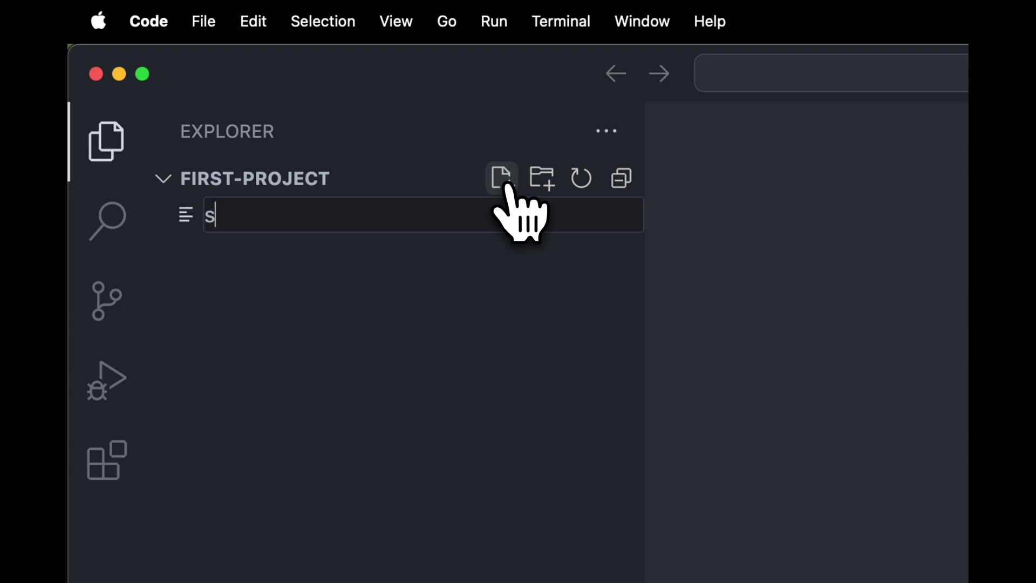
type("tart.slint")
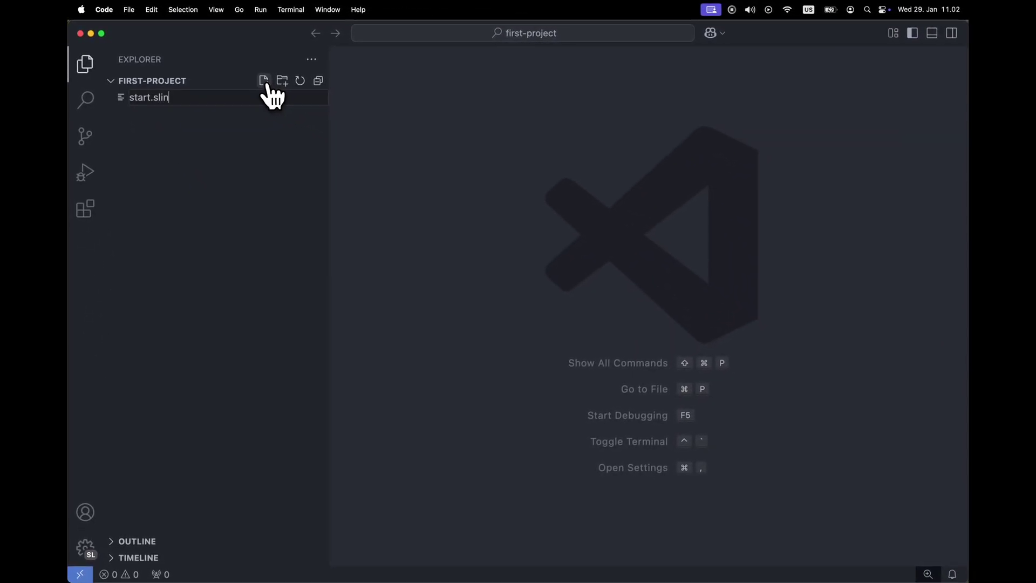
key("Return")
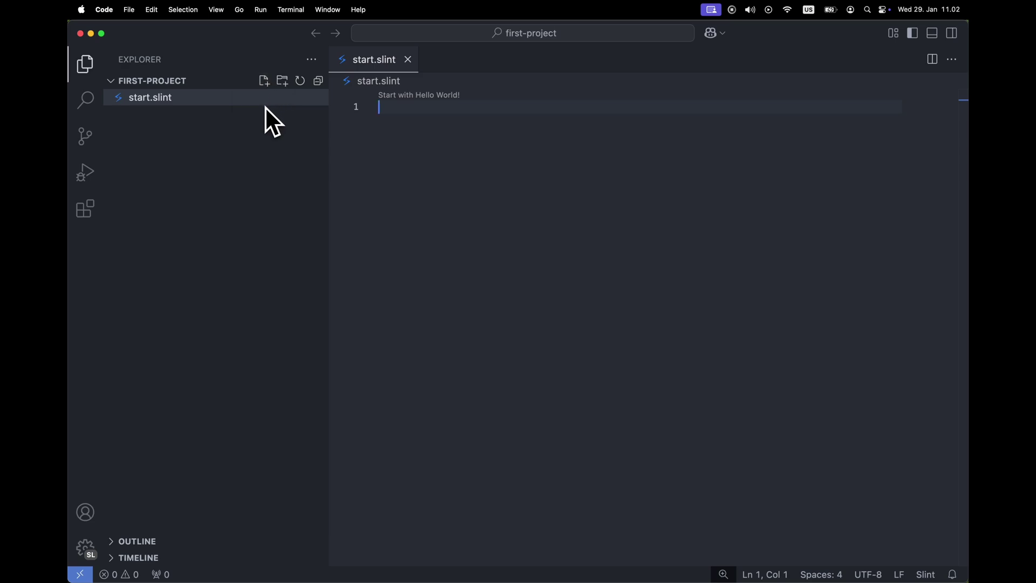
left_click(395, 98)
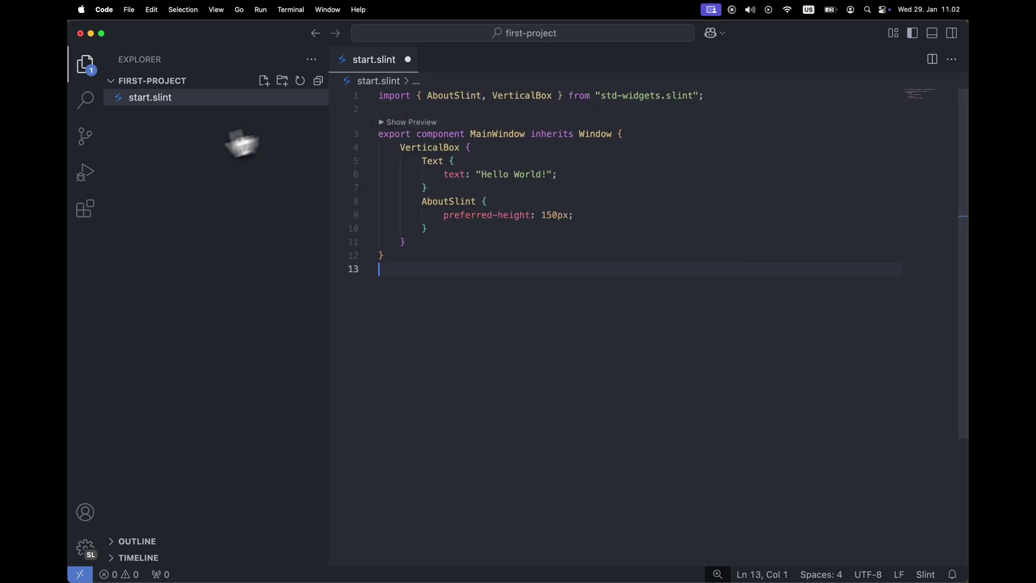
Step: Narrow the sidebar to widen the editor and show the Slint live preview
left_click_drag(329, 134, 234, 138)
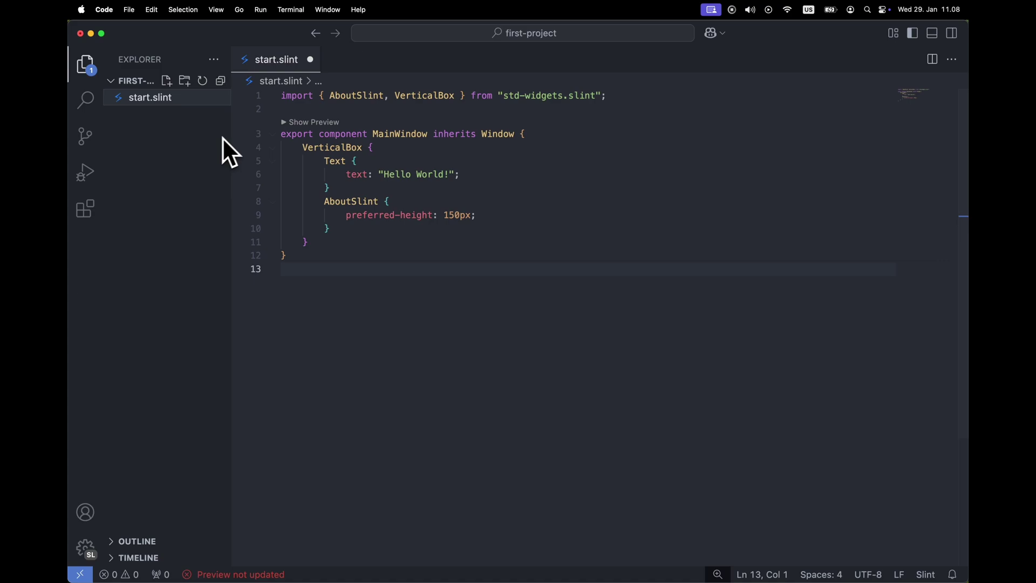
left_click(313, 122)
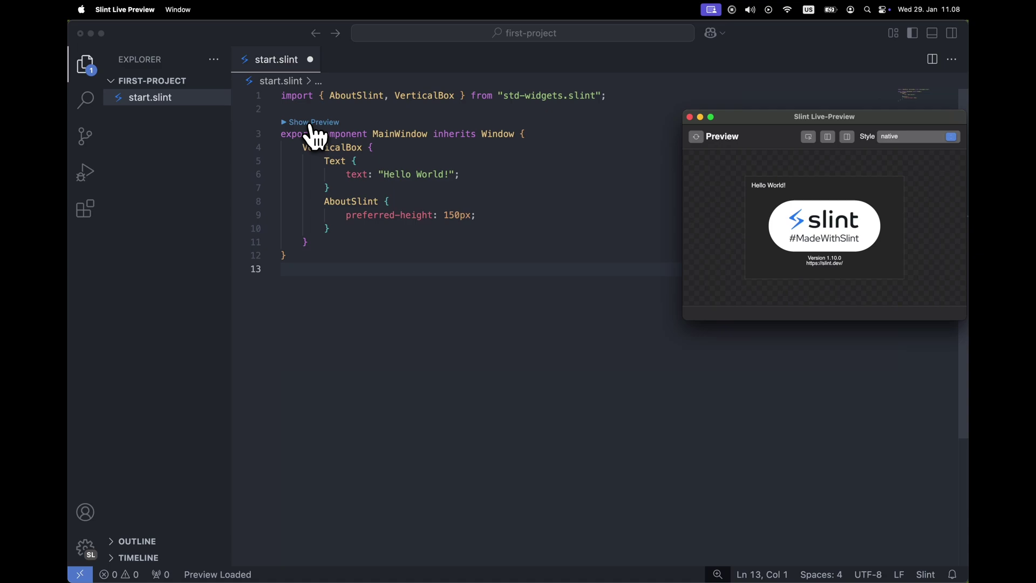
left_click(336, 161)
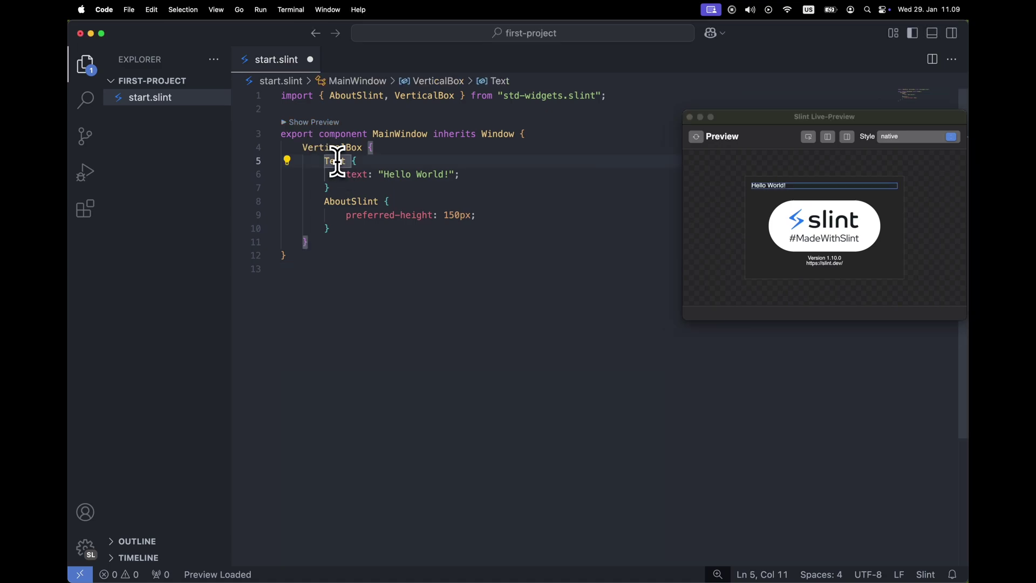
left_click(345, 202)
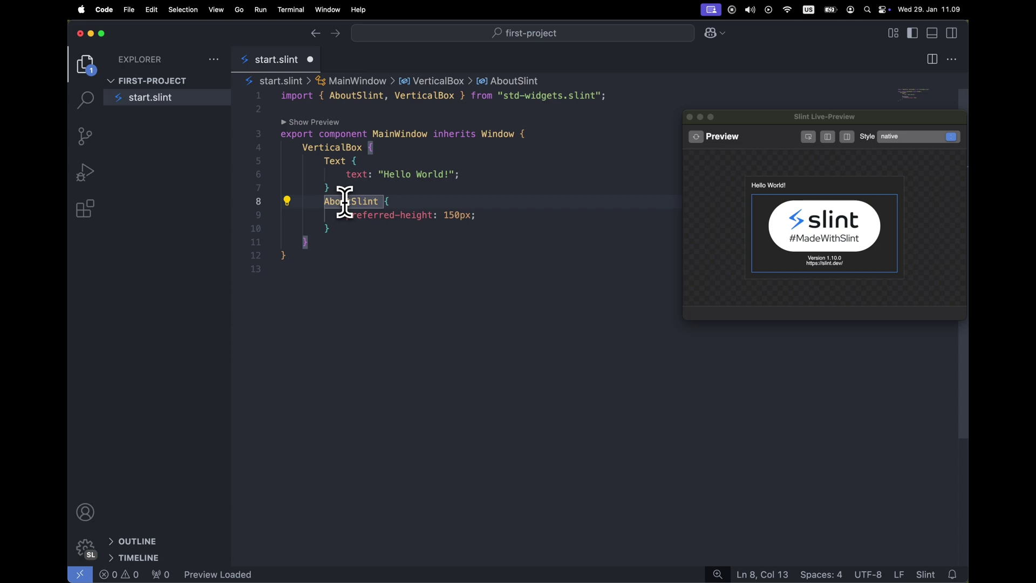
Step: Replace the AboutSlint block with a Button and begin its text: "Click me" line
left_click_drag(346, 202, 327, 229)
key("BackSpace")
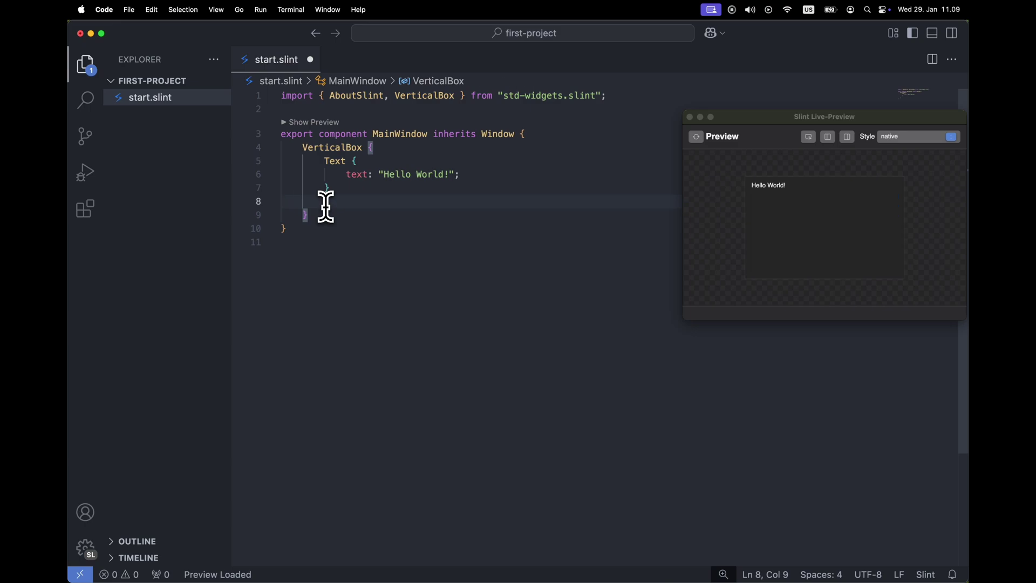
type("bu")
key("Return")
type("{")
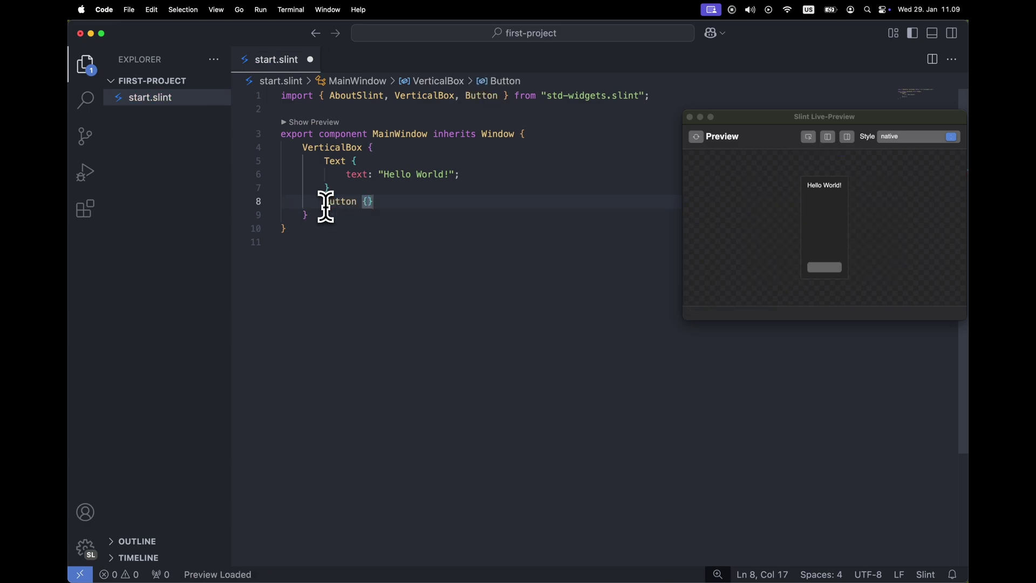
key("Return")
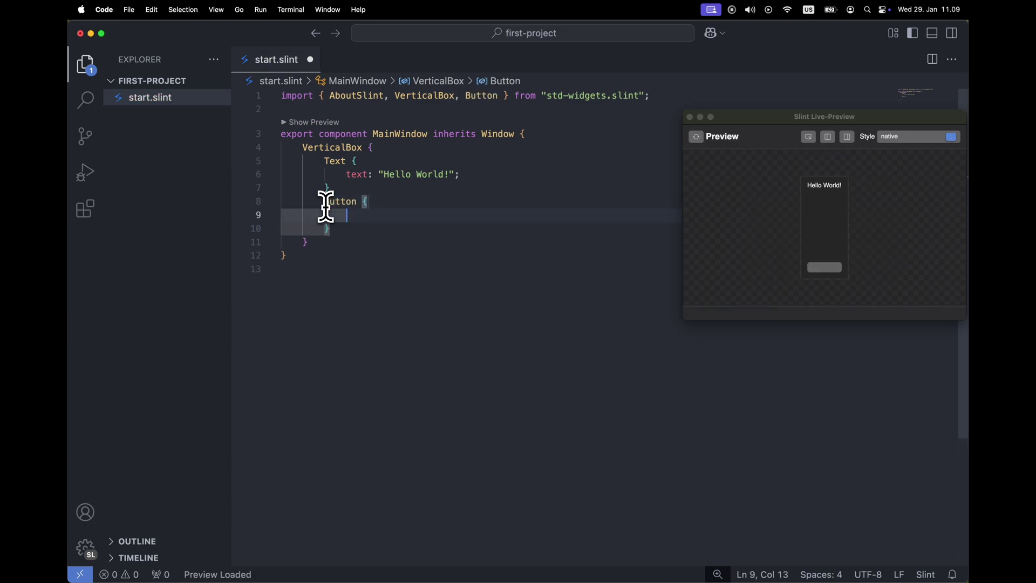
type("text:")
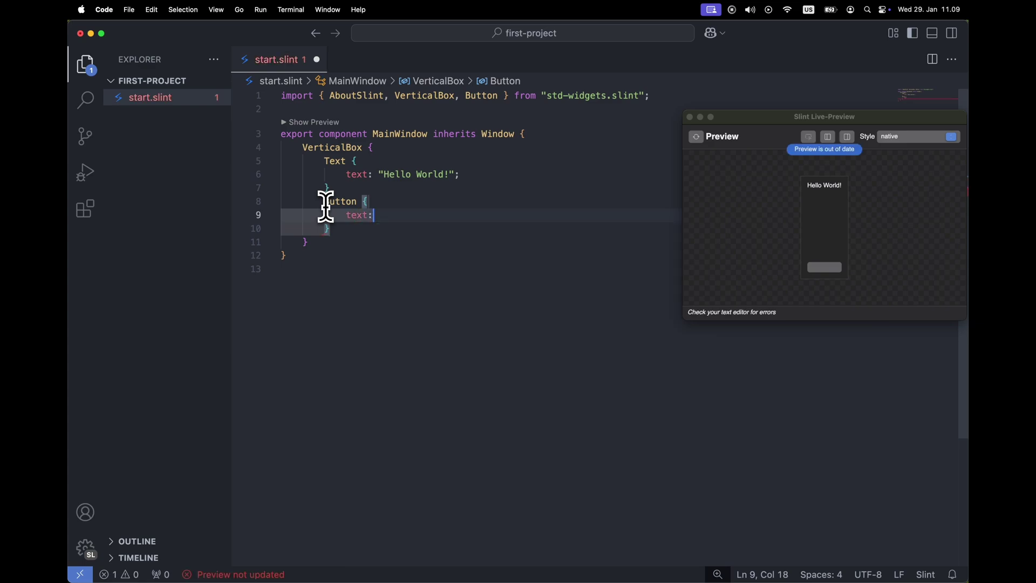
type(" \"Cl")
type("ick me")
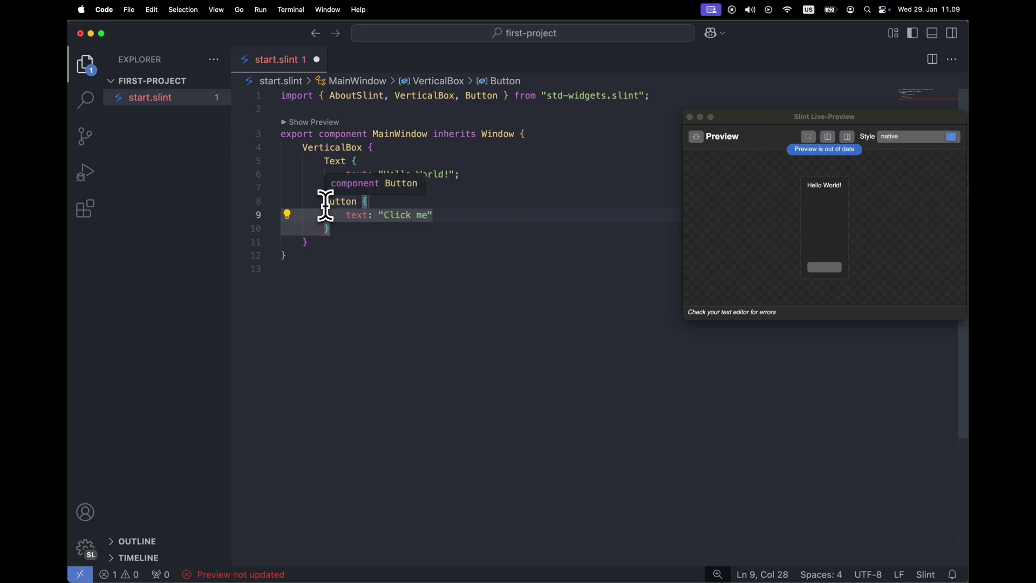
Step: Add width: 300px and height: 300px properties to the MainWindow
left_click(532, 134)
key("Return")
type("width: 300px;")
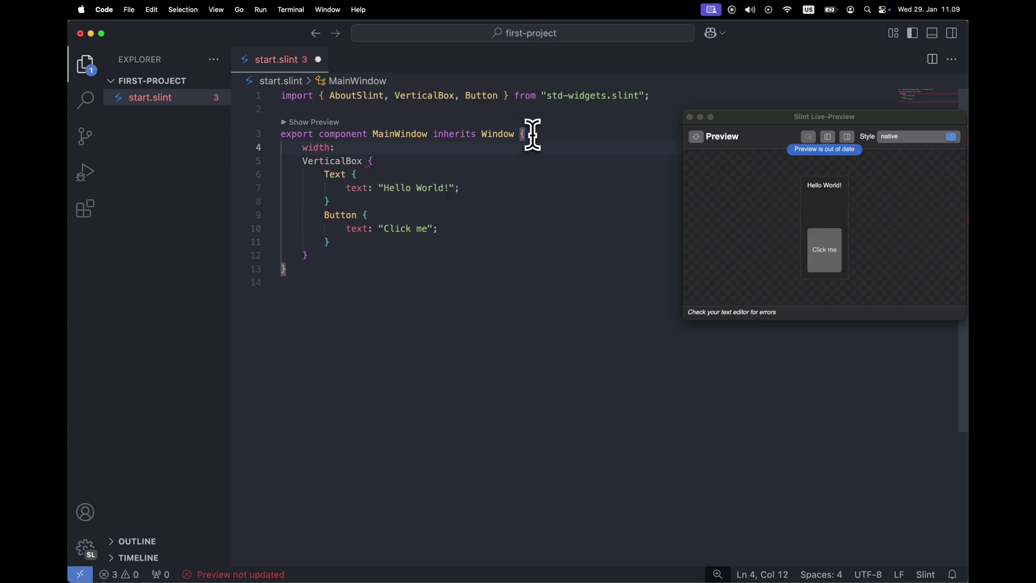
key("Return")
type("height: 300px;")
key("super+s")
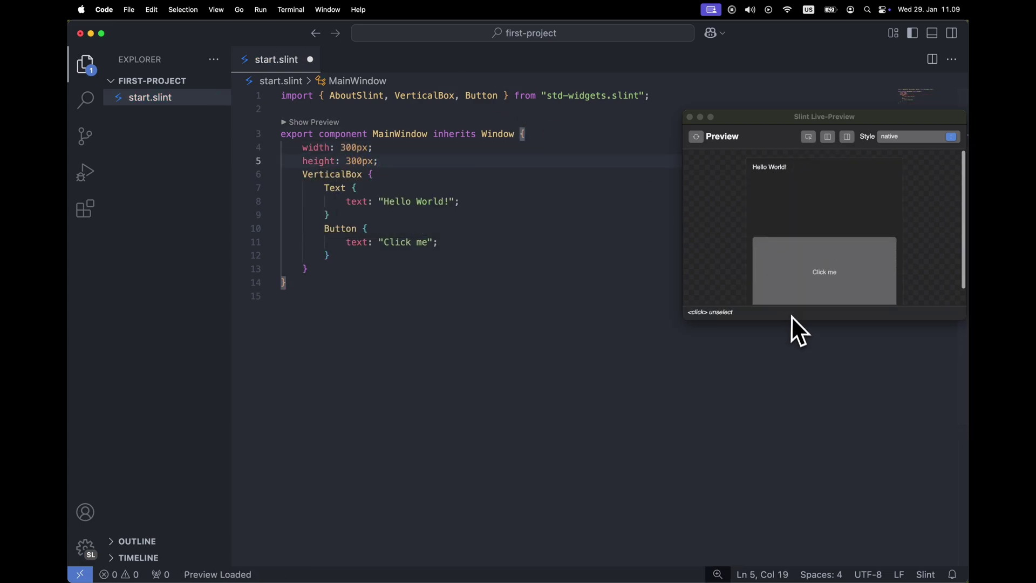
left_click(794, 332)
left_click(389, 159)
Step: Set the MainWindow background to blue (#212c91) with the color picker
key("Return")
type("background: #")
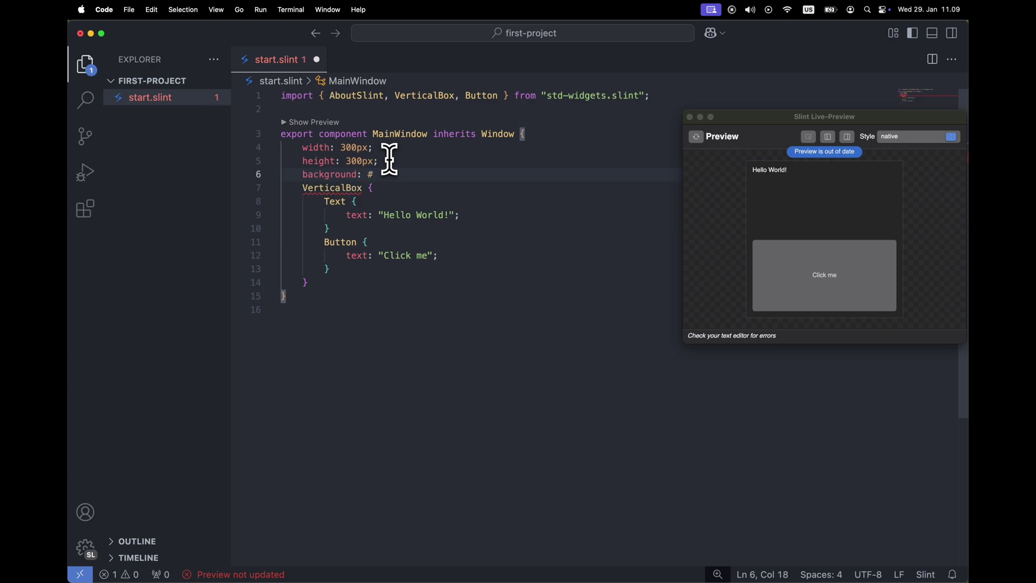
type("121212;")
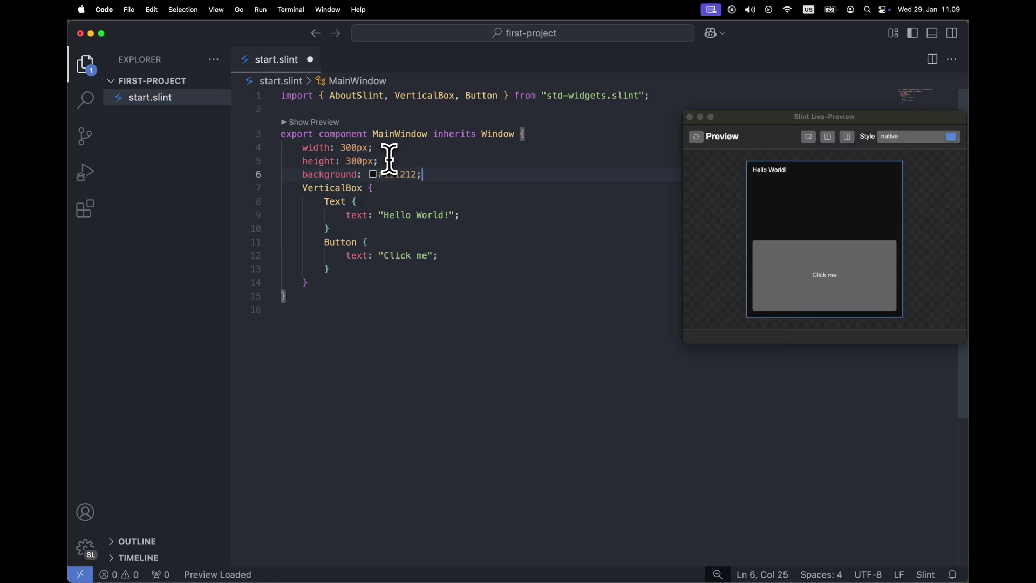
left_click(372, 174)
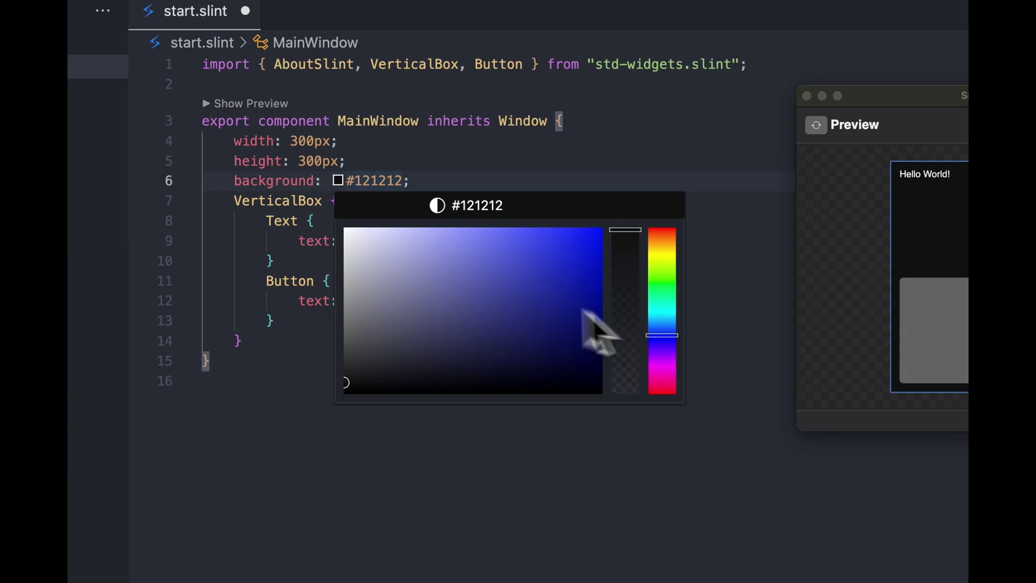
left_click_drag(597, 324, 547, 303)
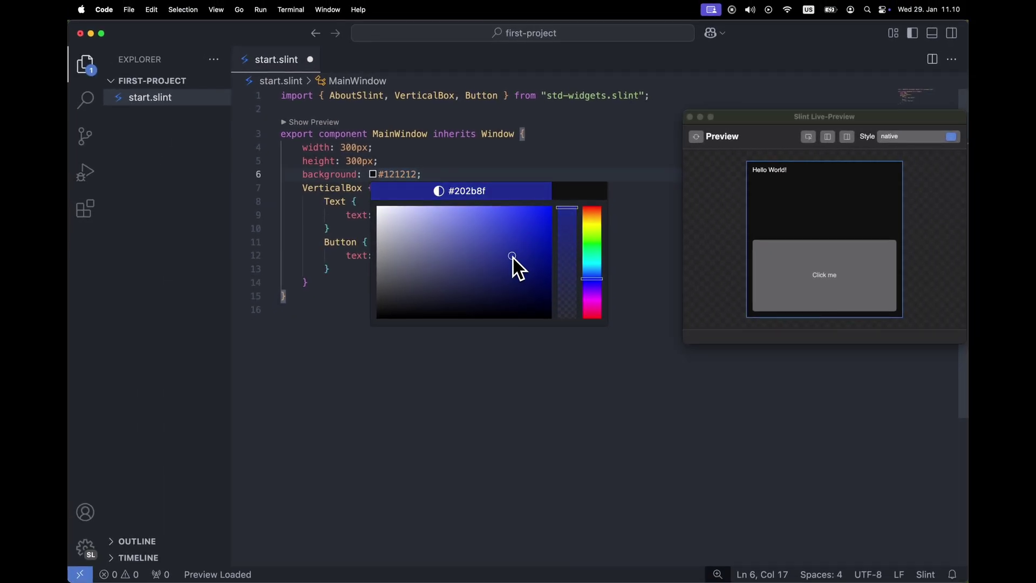
left_click(512, 258)
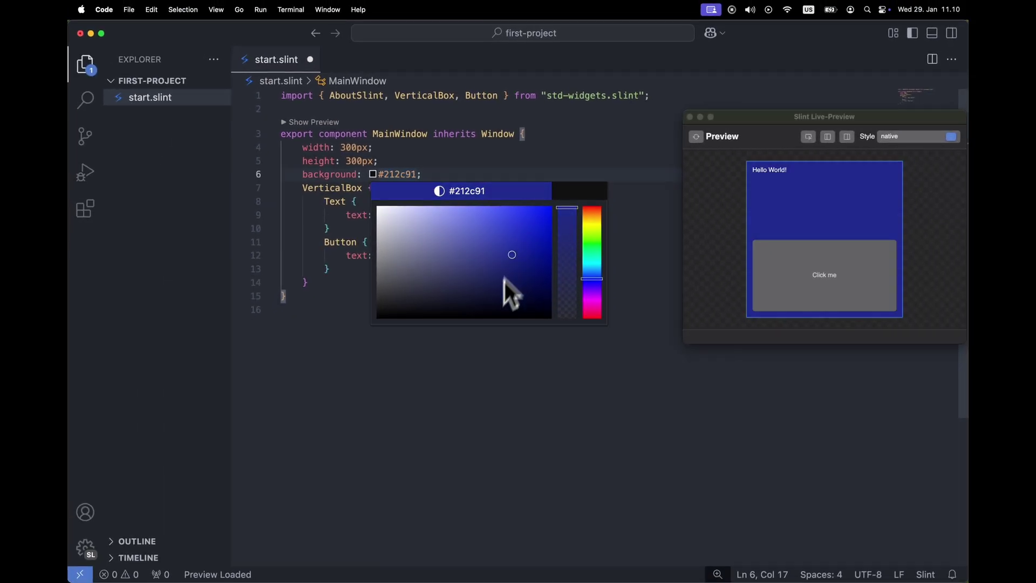
left_click(470, 360)
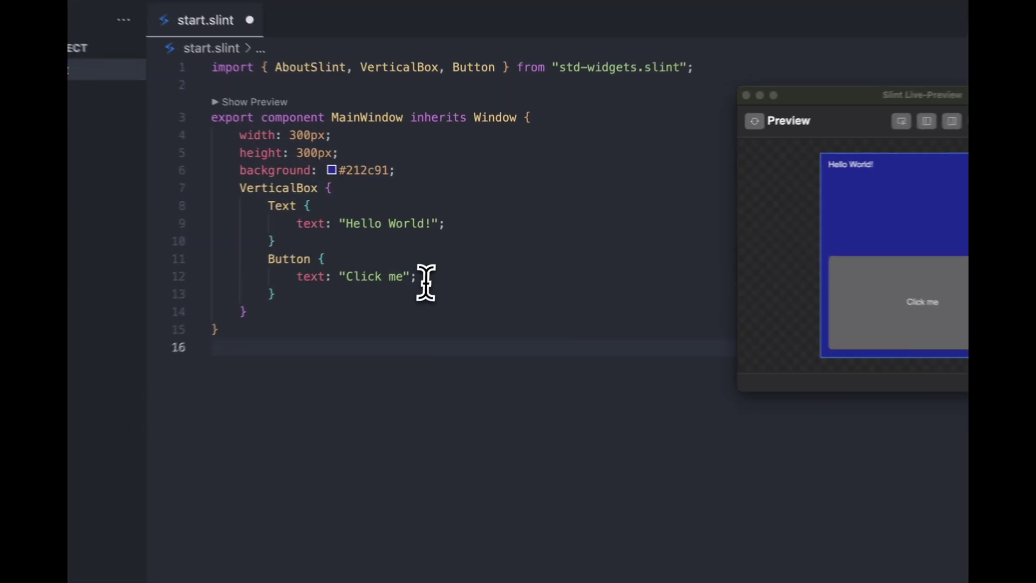
Step: Add a clicked handler calling debug("I was clicked!") and test Click me in the preview
left_click(437, 255)
key("Return")
type("clicked => {")
key("Return")
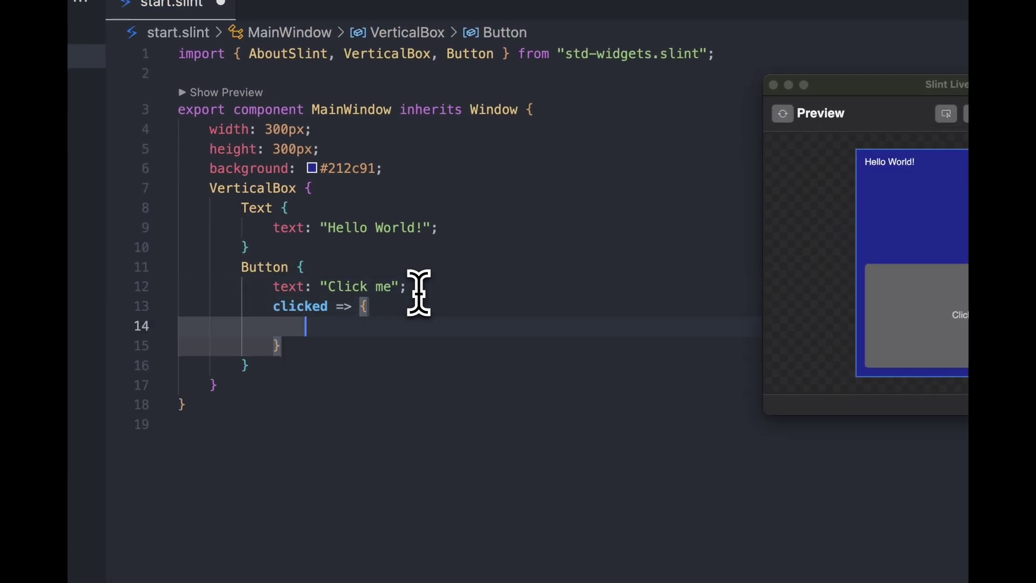
type("debug(\"I was clicked!\");")
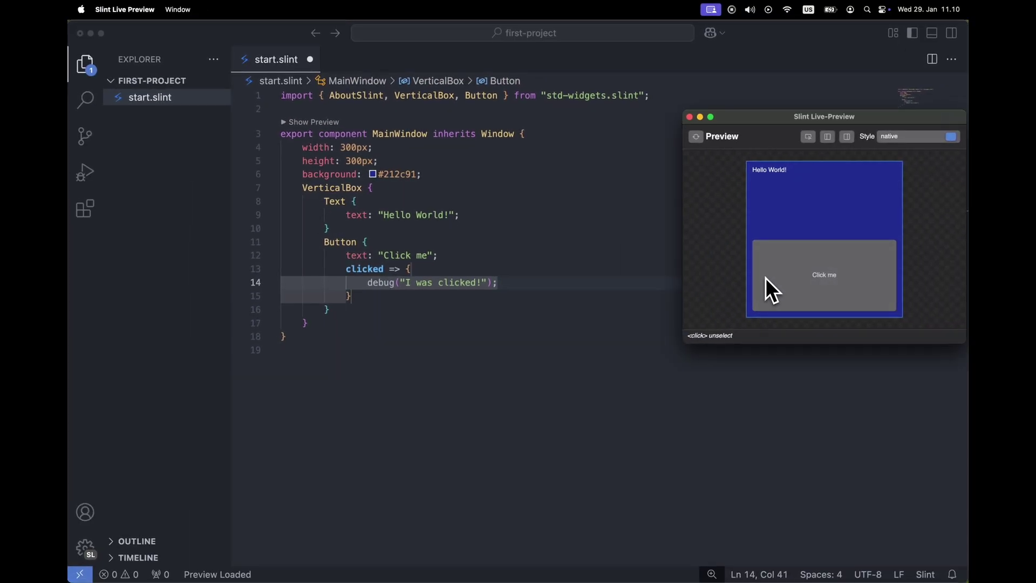
left_click(765, 278)
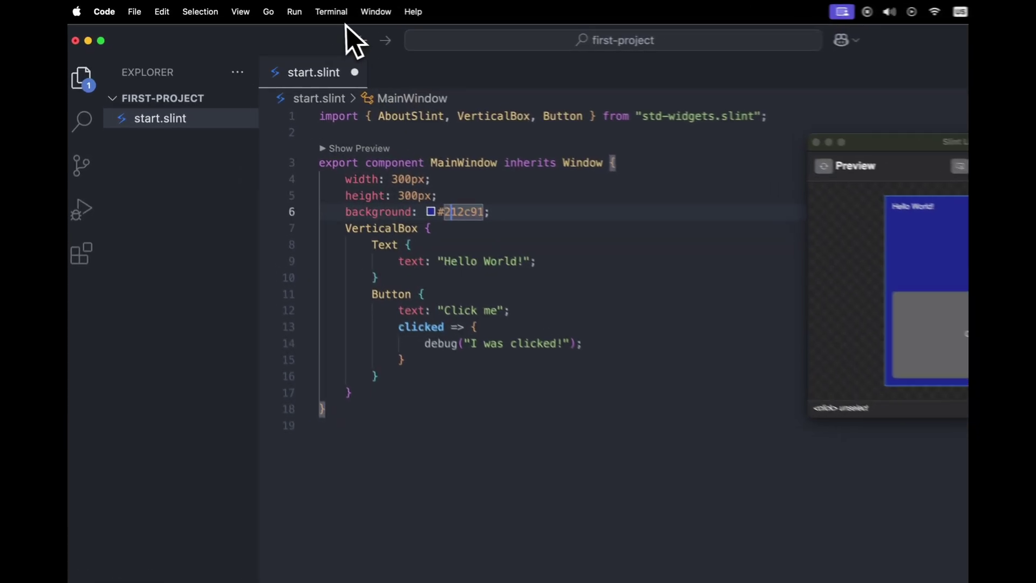
Step: Open a terminal panel, show the Slint output channel, and press Click me twice
left_click(343, 13)
left_click(354, 36)
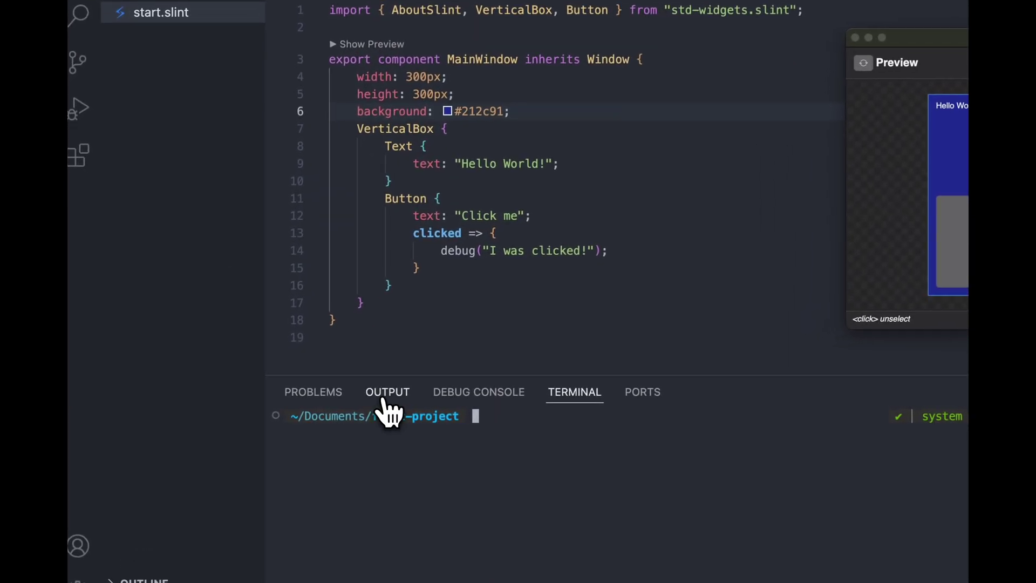
left_click(343, 422)
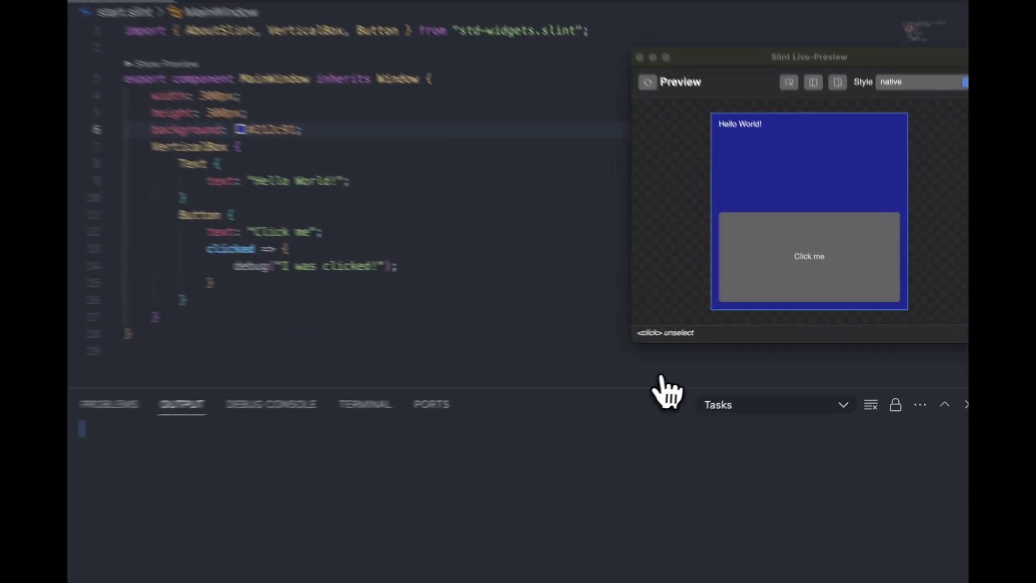
left_click(712, 405)
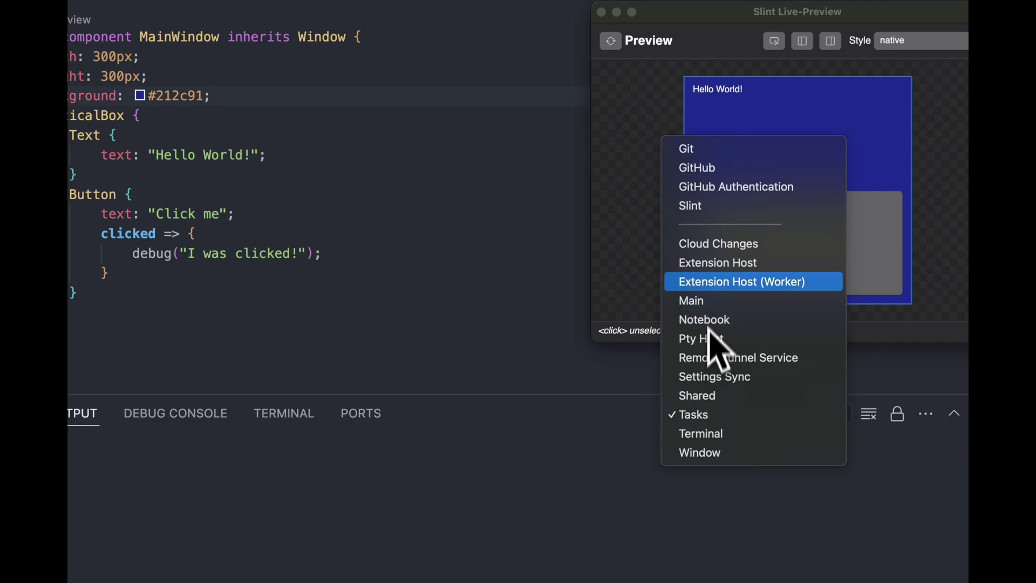
left_click(691, 206)
left_click(712, 227)
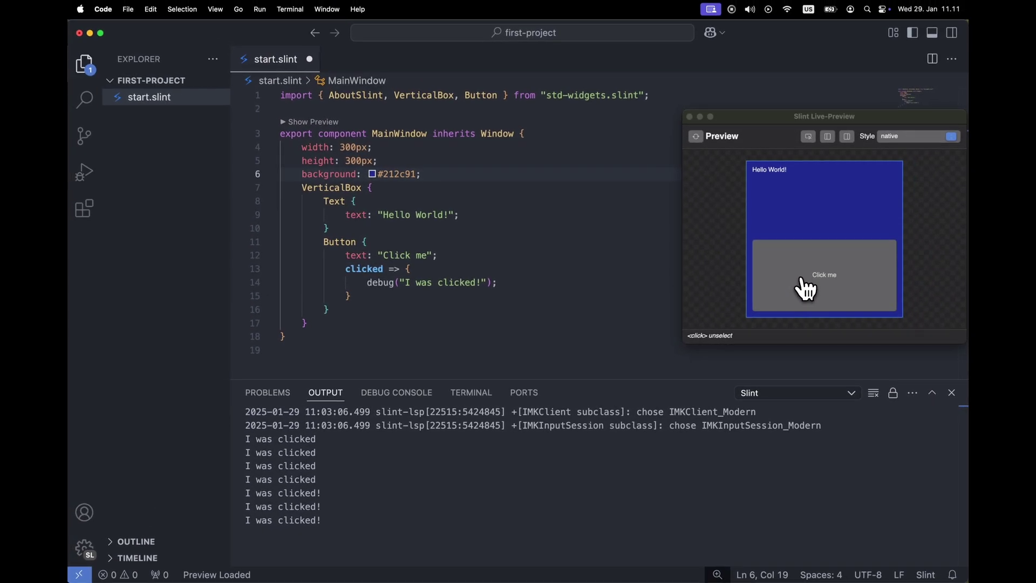
left_click(800, 279)
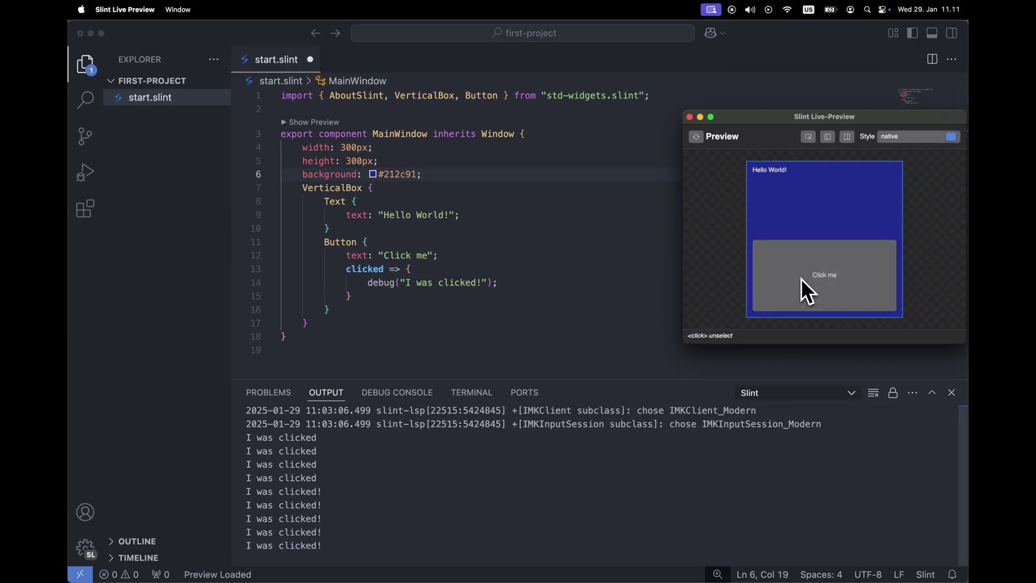
left_click(801, 279)
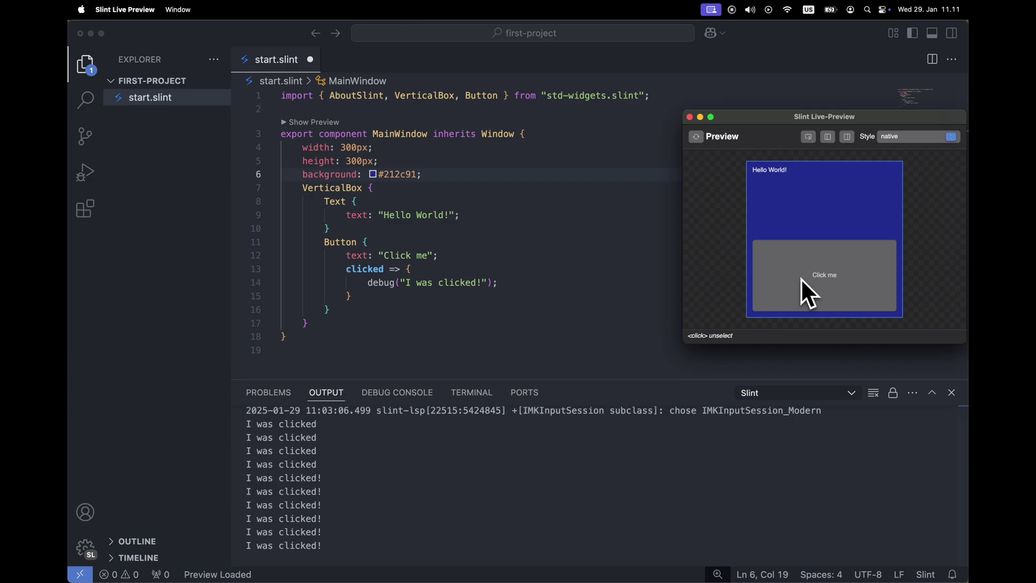
Step: Clear the Slint output log and bring the live preview window forward
left_click(876, 393)
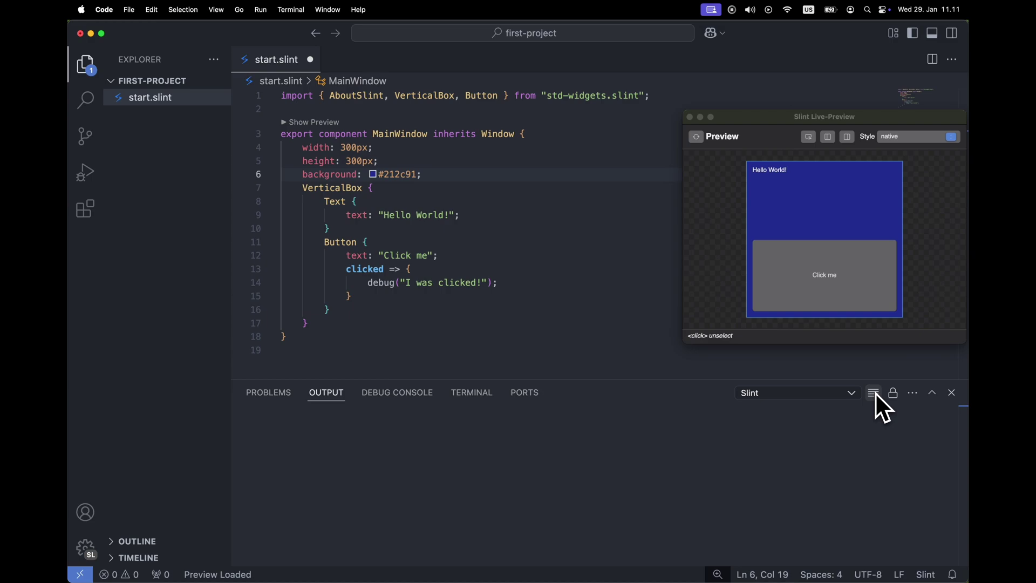
left_click(802, 154)
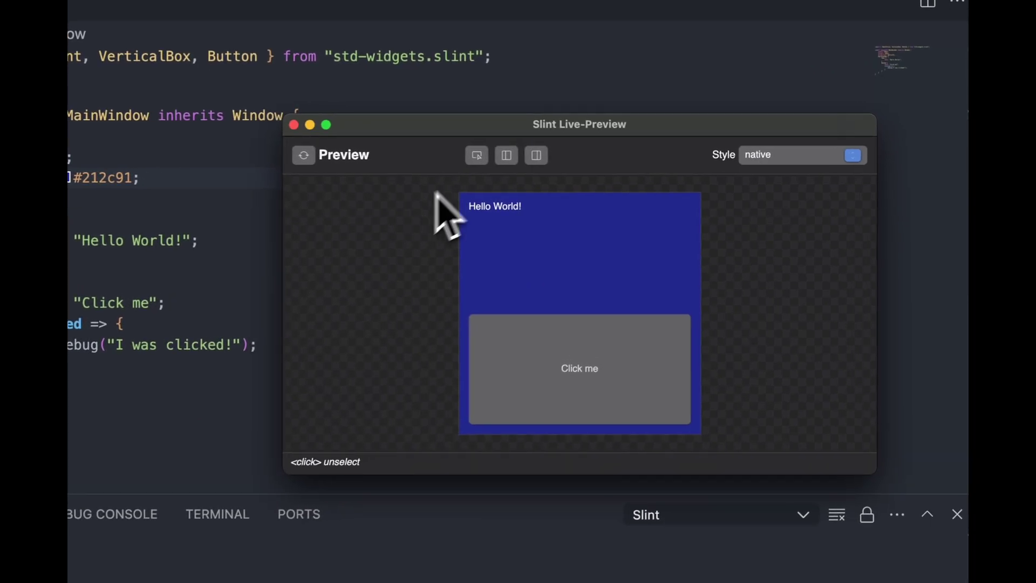
Step: Enable preview element selection and pick Hello World, jumping to its Text block
left_click(477, 155)
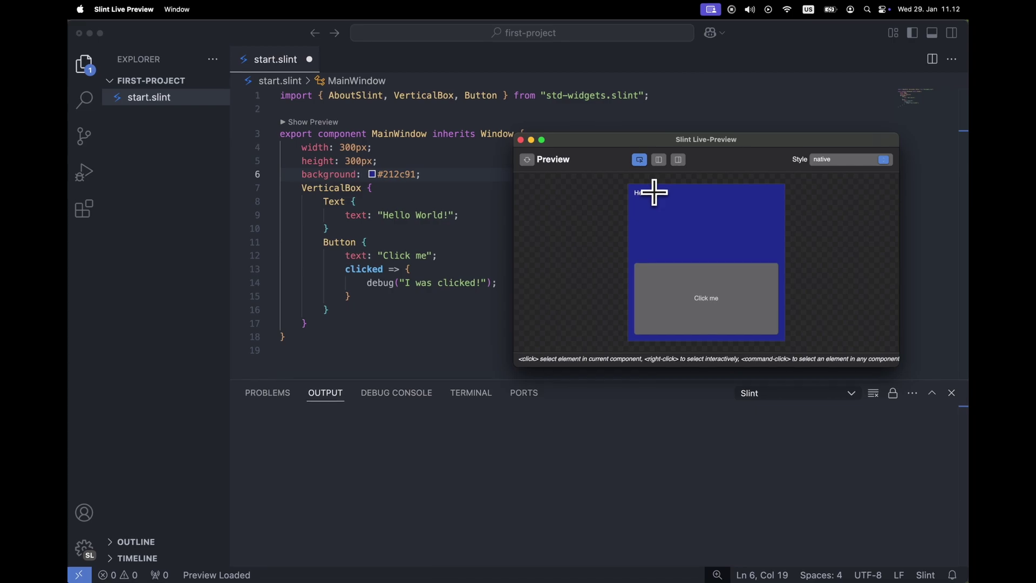
left_click(653, 193)
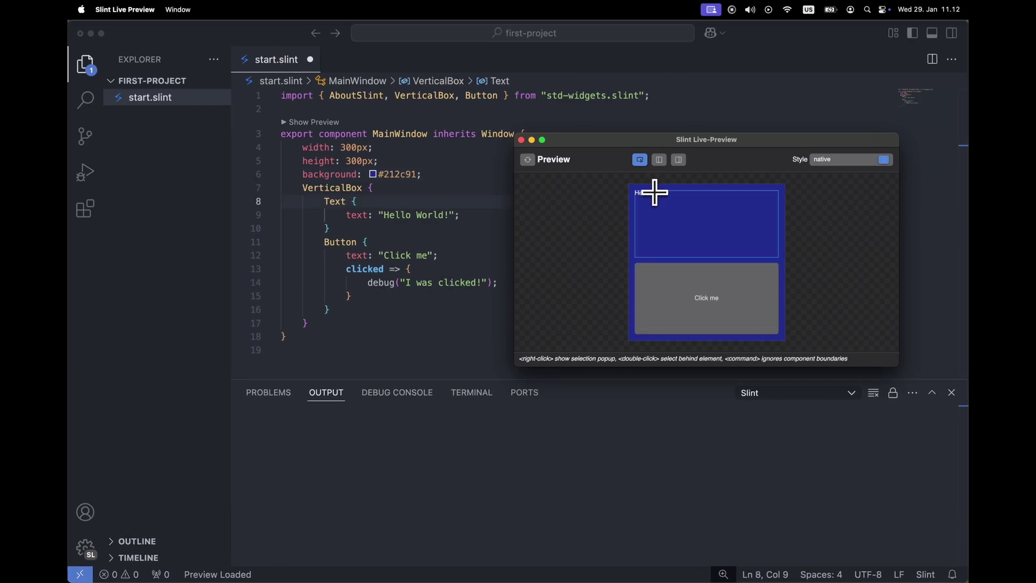
Step: Pick VerticalBox from the elements under the button, then select the Click me Button
right_click(680, 274)
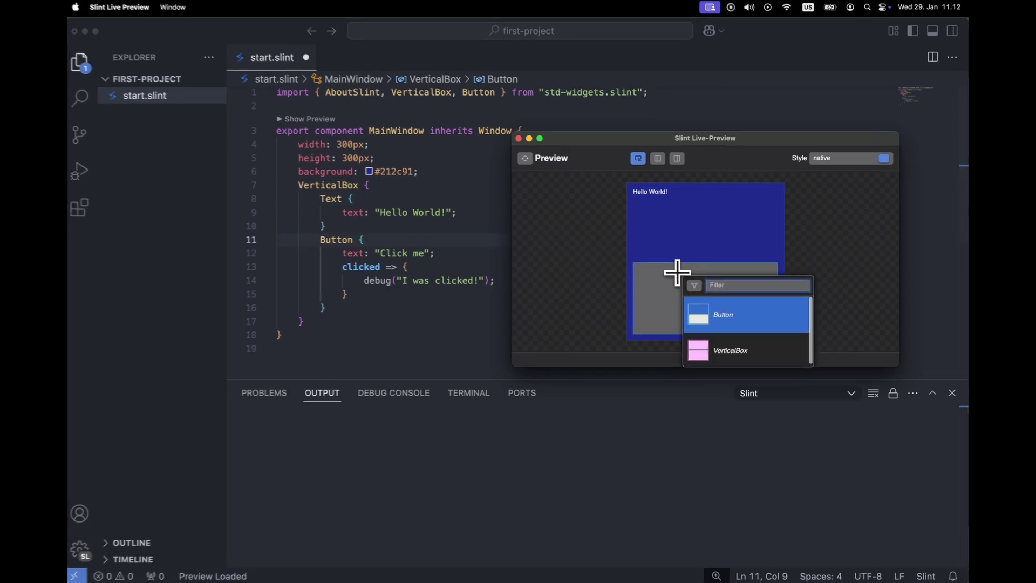
left_click(689, 352)
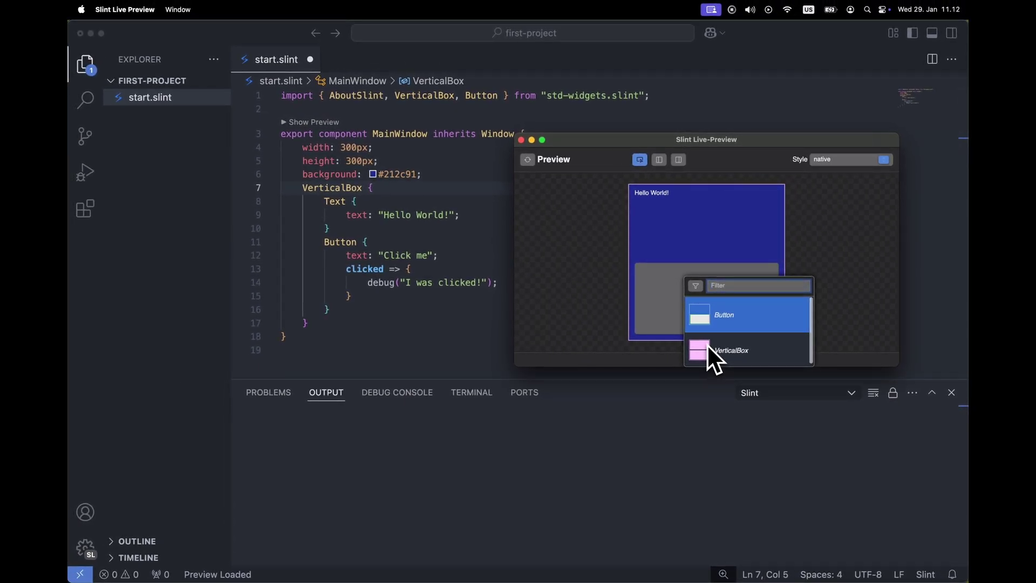
left_click(704, 322)
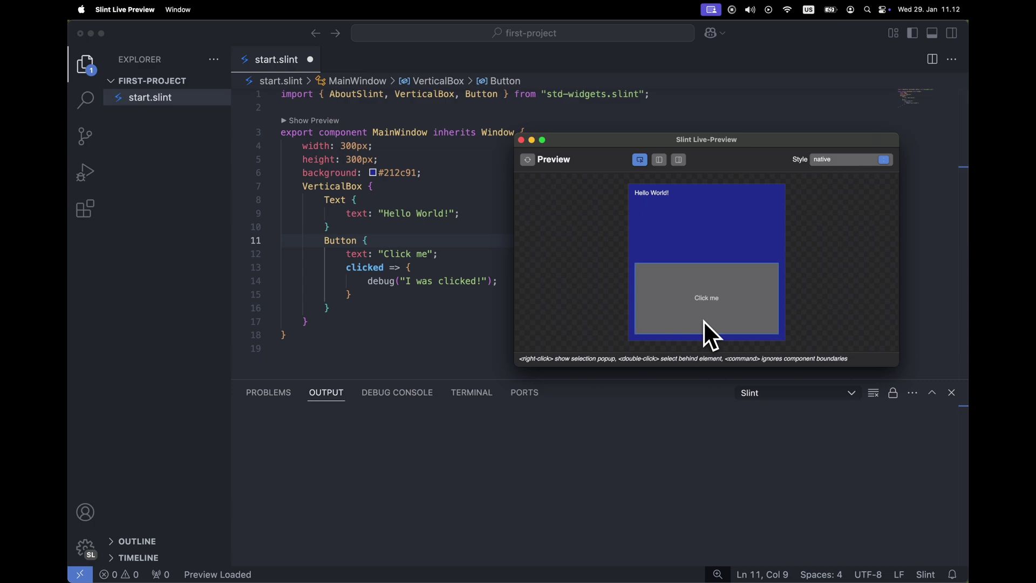